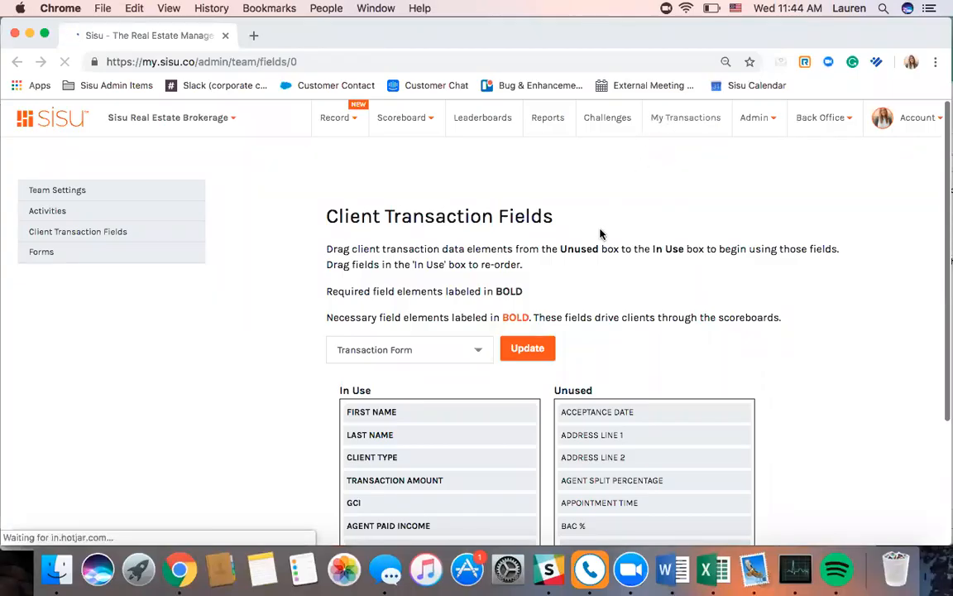
pyautogui.scroll(-5, 602, 234)
pyautogui.scroll(-5, 463, 326)
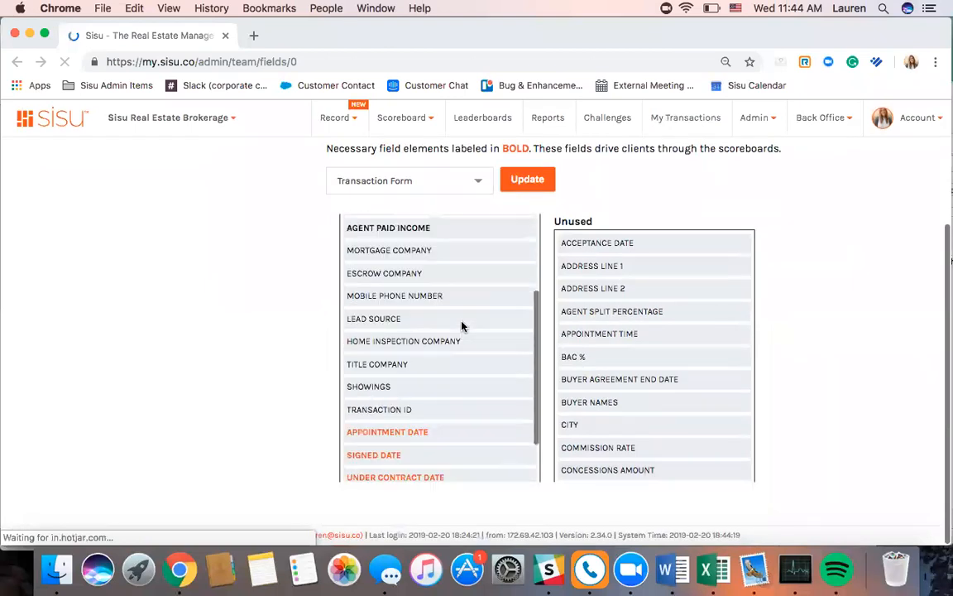
pyautogui.scroll(-3, 462, 326)
pyautogui.scroll(3, 462, 326)
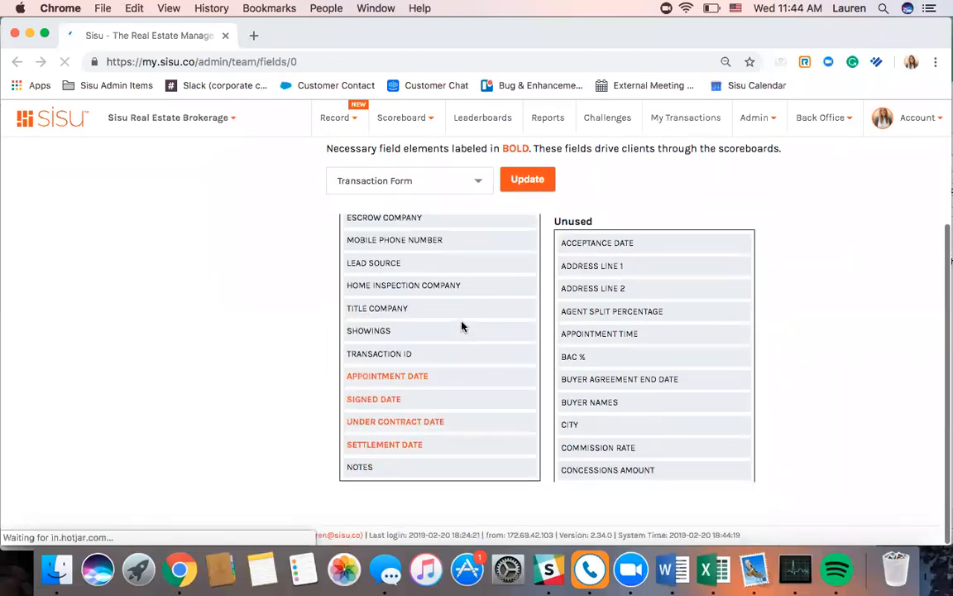
pyautogui.scroll(3, 462, 326)
pyautogui.scroll(2, 462, 326)
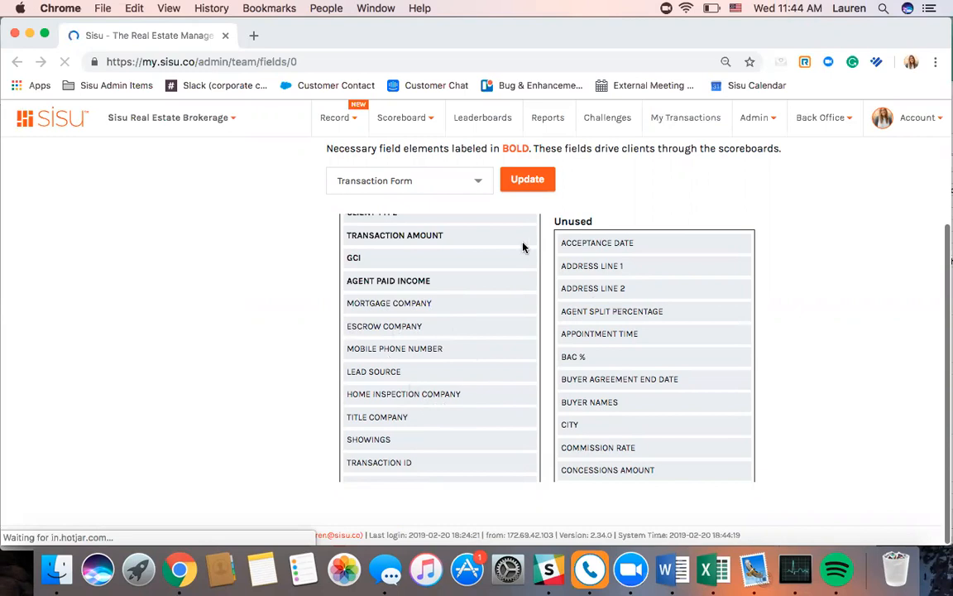
# In Admin > Vendors, create a Title-type vendor named American Title Company
pyautogui.click(761, 122)
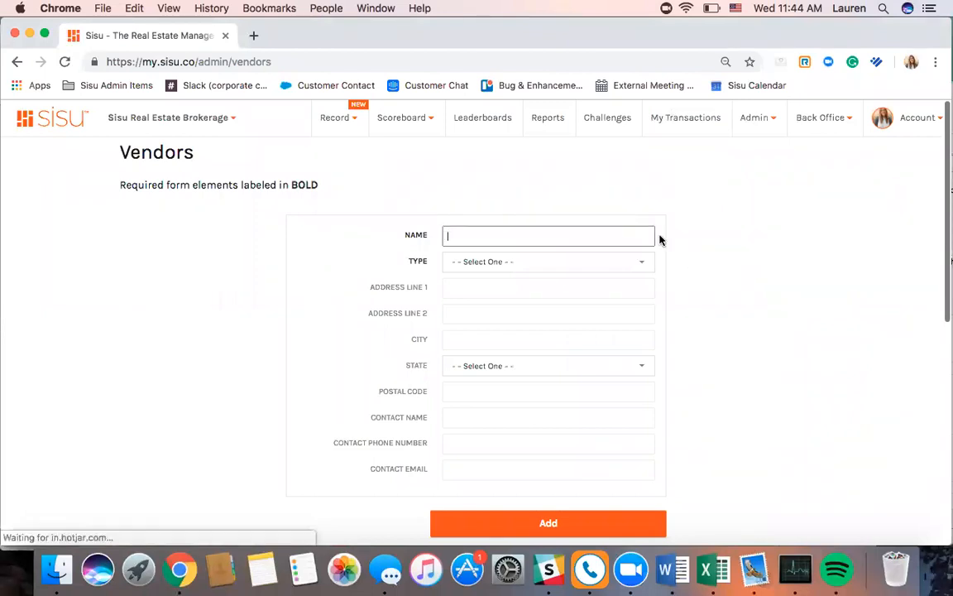
pyautogui.click(628, 266)
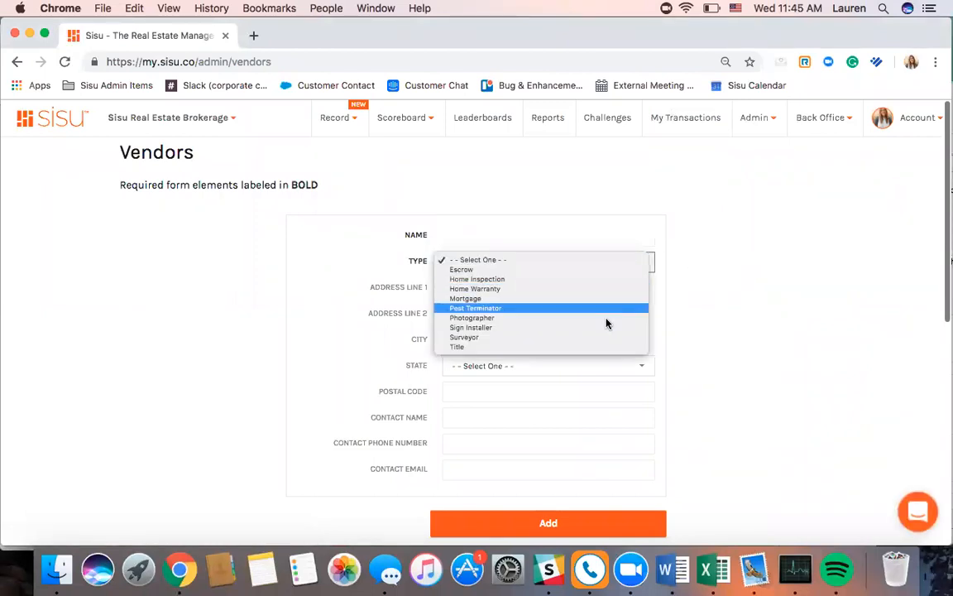
pyautogui.click(600, 347)
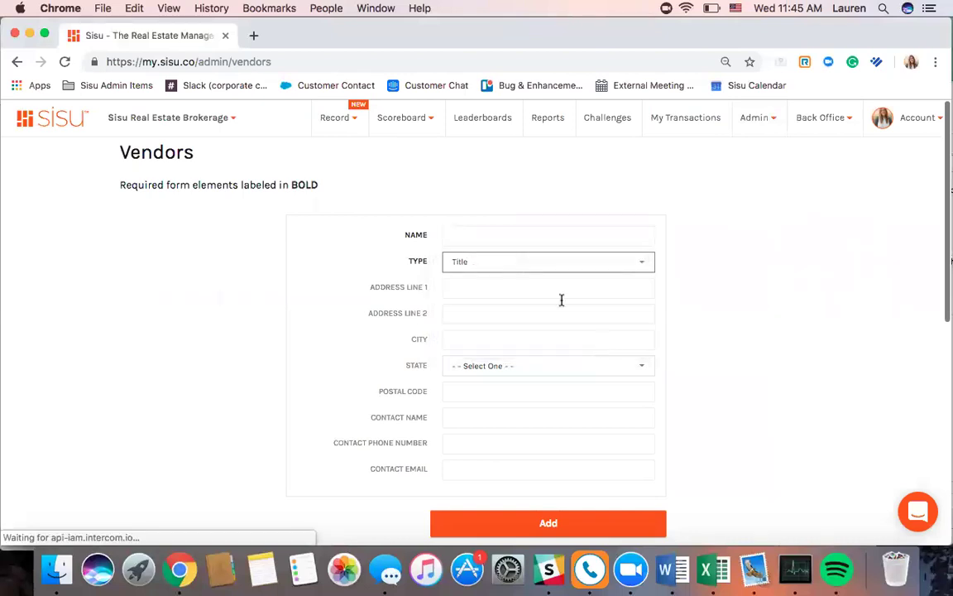
pyautogui.click(501, 236)
pyautogui.write('American')
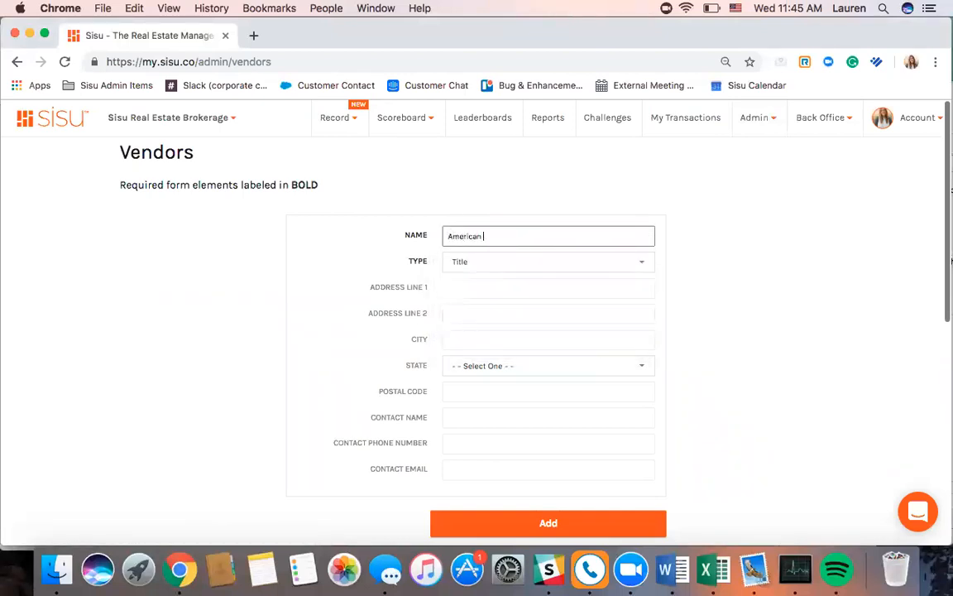
pyautogui.write(' Company')
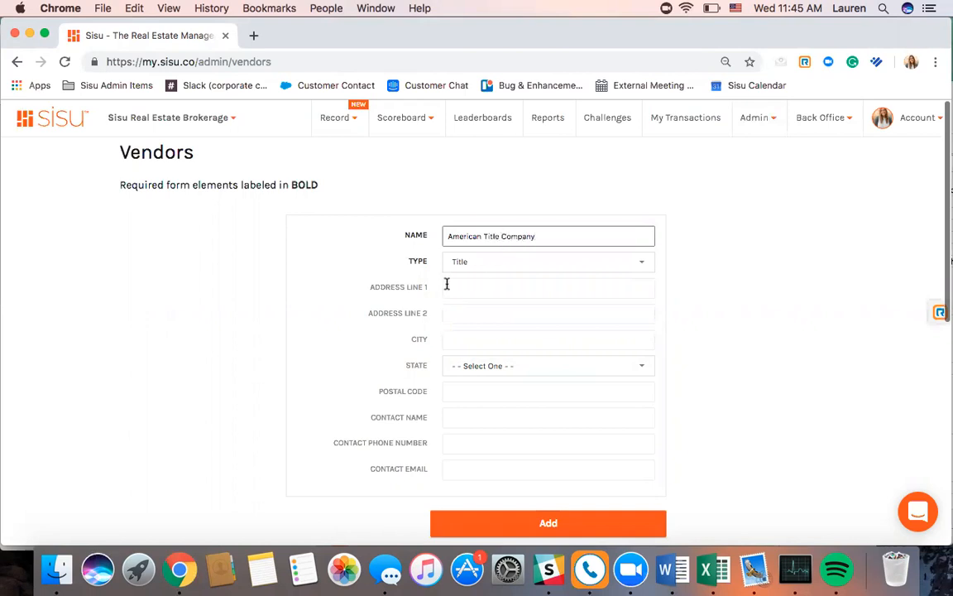
pyautogui.click(462, 366)
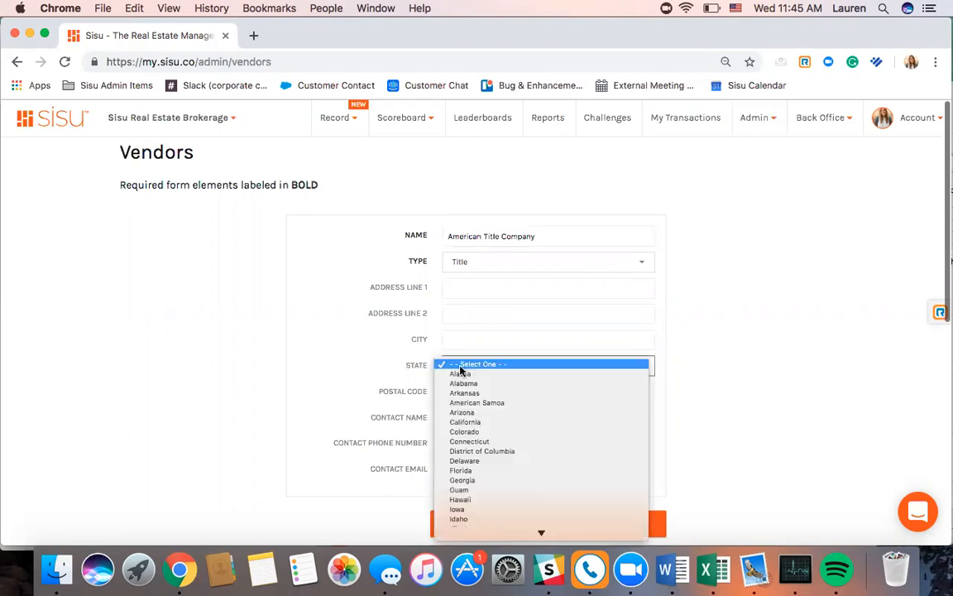
pyautogui.click(457, 522)
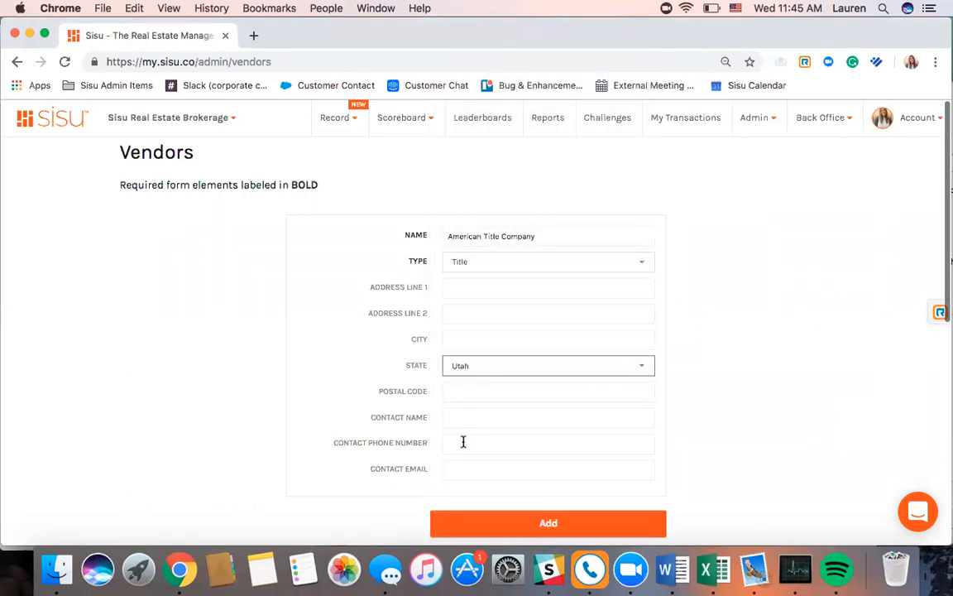
pyautogui.click(453, 420)
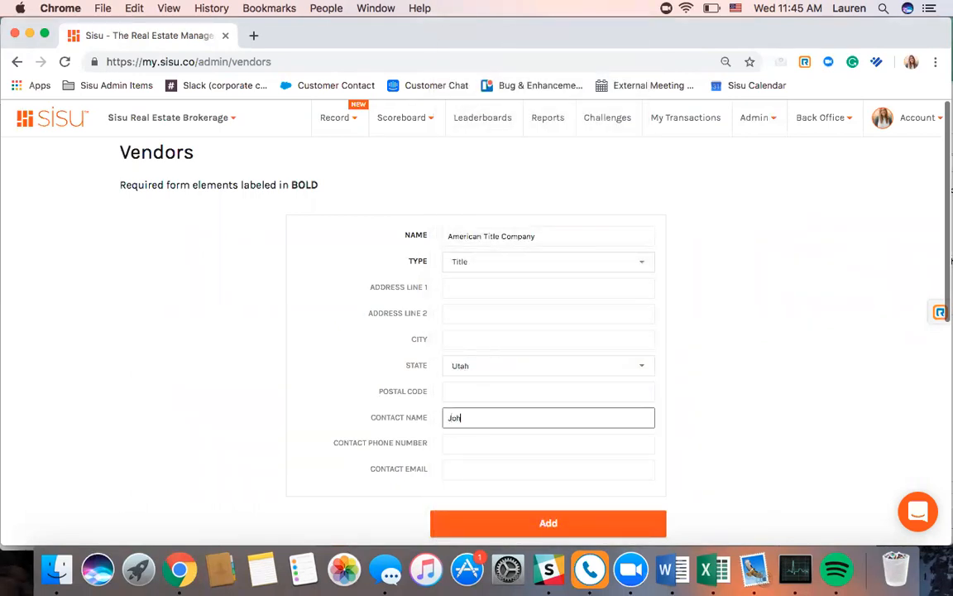
pyautogui.write('n Smith')
pyautogui.click(457, 447)
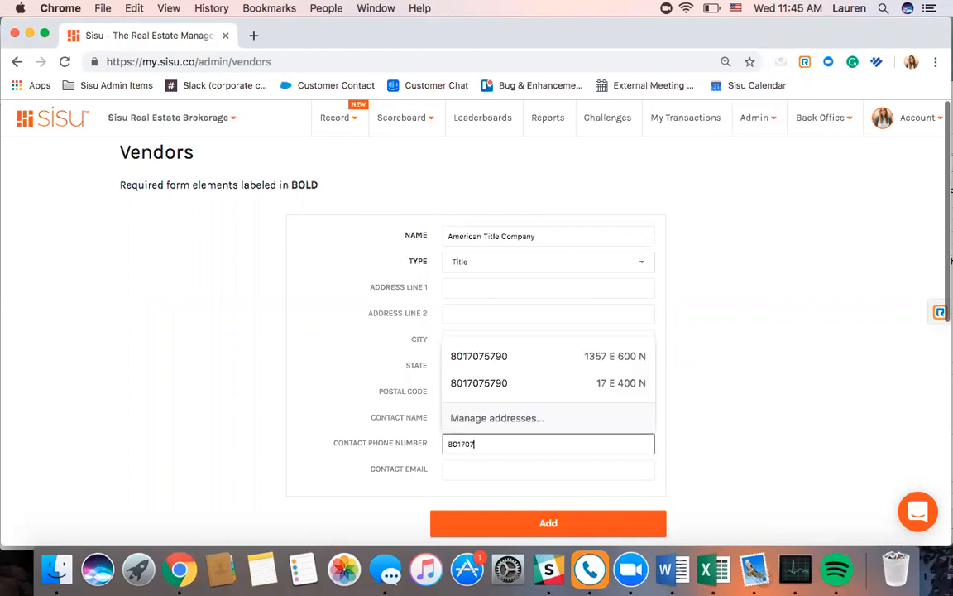
pyautogui.write('8960')
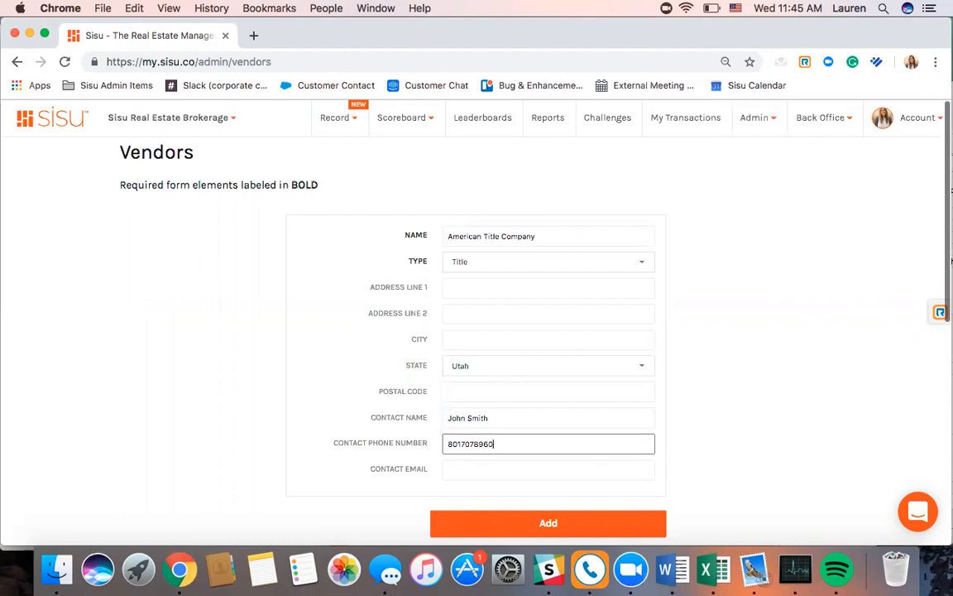
# Save American Title Company so it appears in the vendors list
pyautogui.click(510, 524)
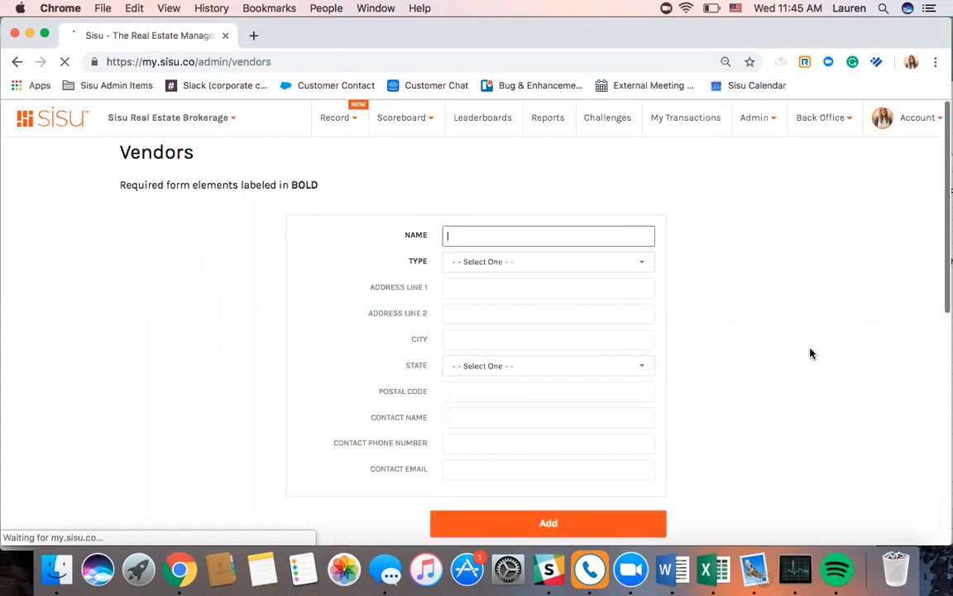
pyautogui.scroll(-5, 811, 354)
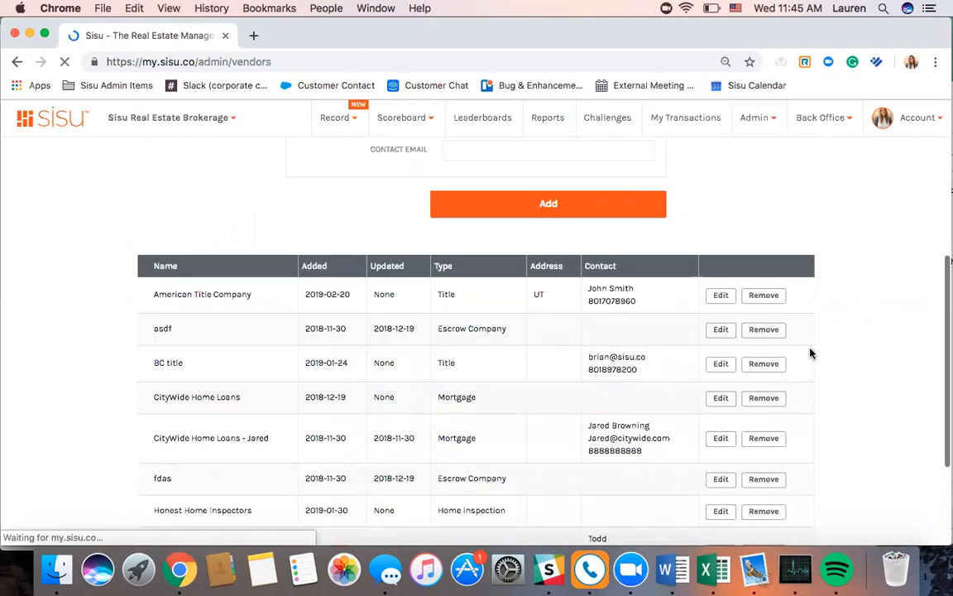
pyautogui.scroll(-5, 810, 353)
pyautogui.scroll(1, 811, 353)
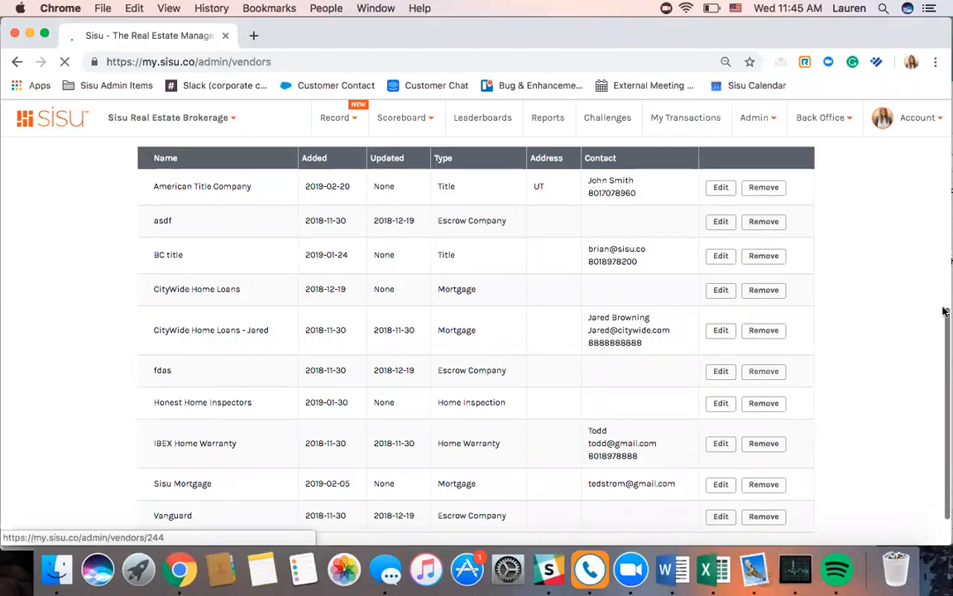
pyautogui.scroll(5, 945, 311)
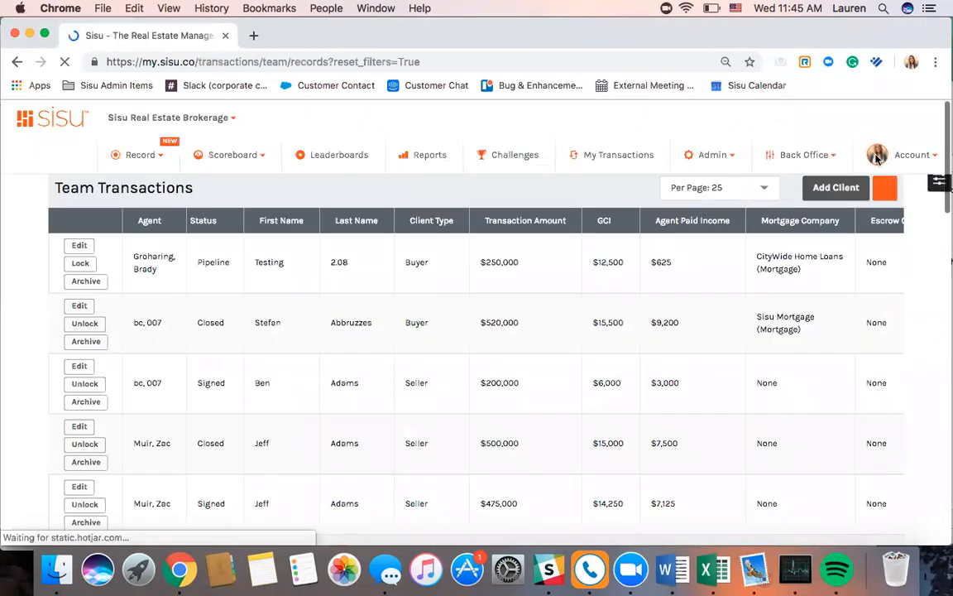
# Start a new client transaction, keep warranty and inspection as None, and view Title Company choices including American Title Company
pyautogui.click(819, 189)
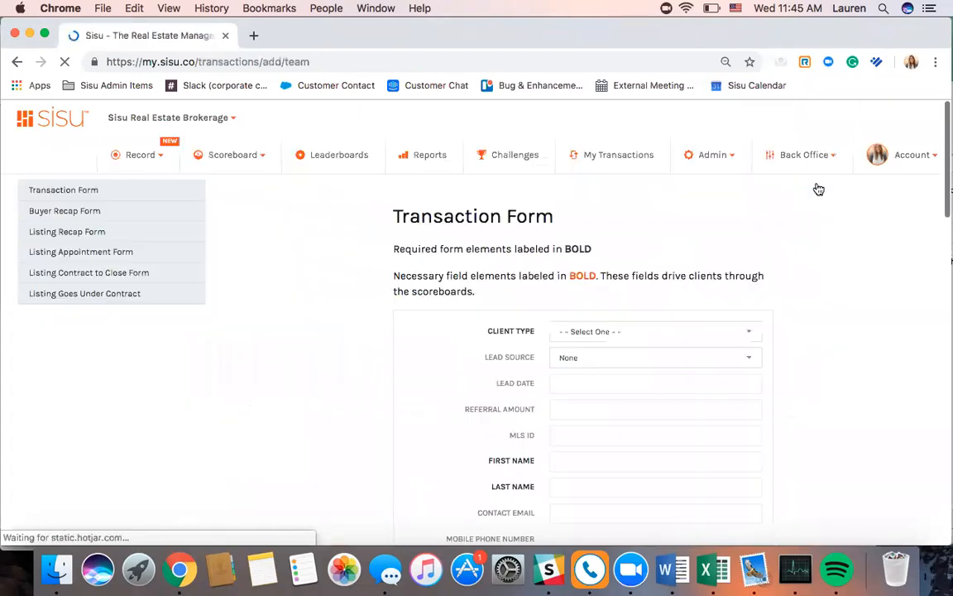
pyautogui.scroll(-3, 514, 315)
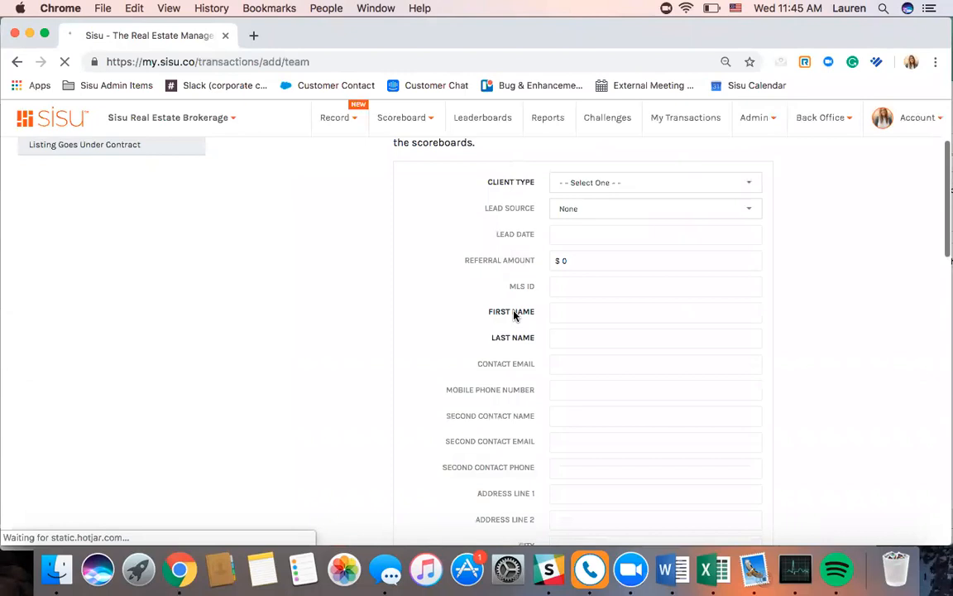
pyautogui.scroll(-2, 514, 314)
pyautogui.scroll(-2, 514, 314)
pyautogui.scroll(-4, 514, 315)
pyautogui.scroll(-3, 514, 314)
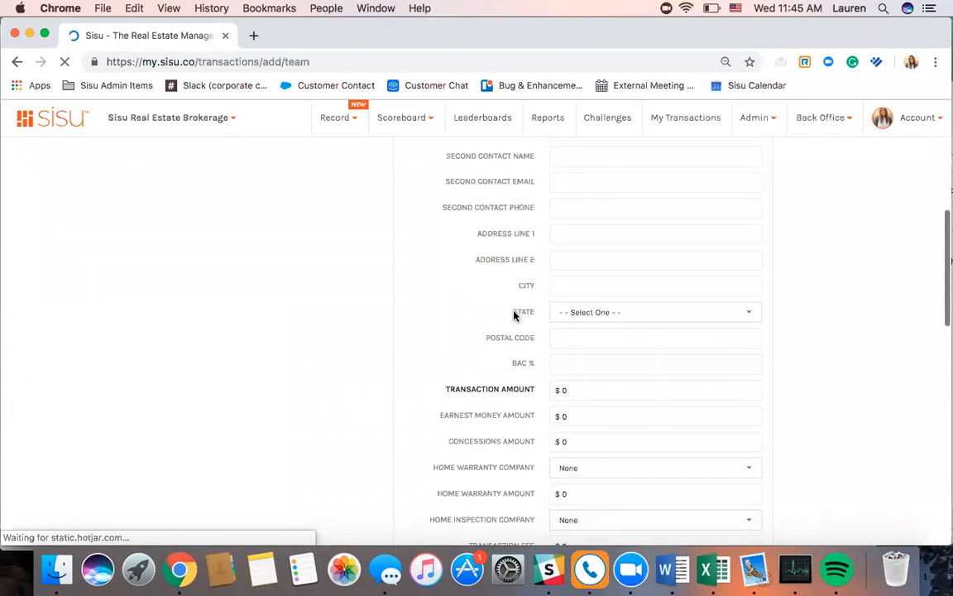
pyautogui.scroll(-1, 514, 315)
pyautogui.click(571, 318)
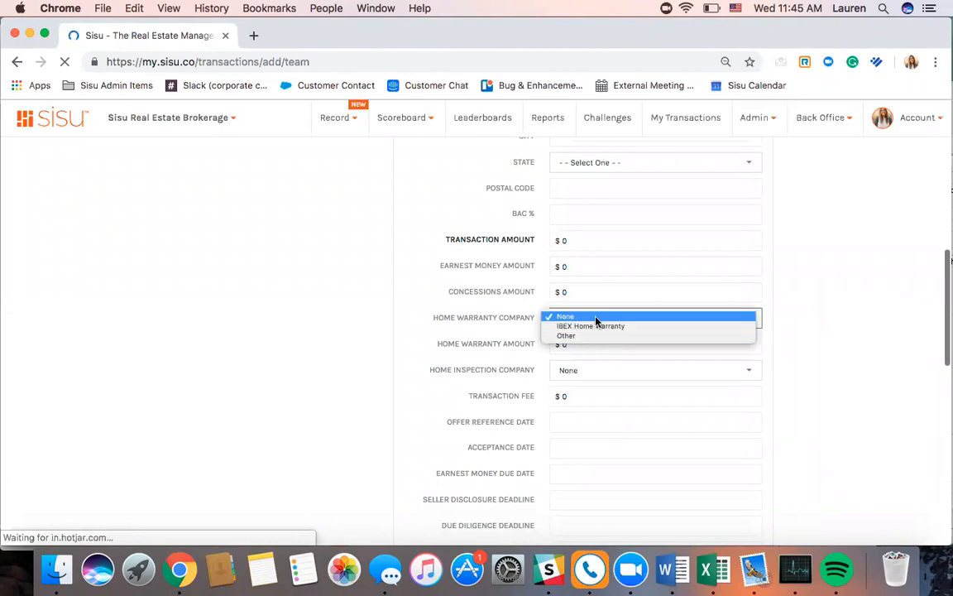
pyautogui.click(568, 317)
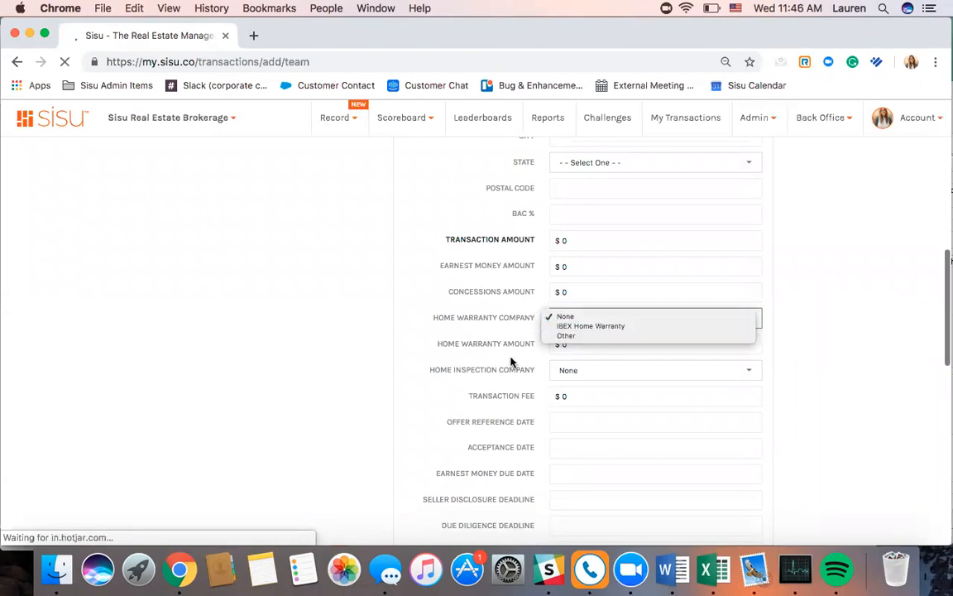
pyautogui.click(654, 370)
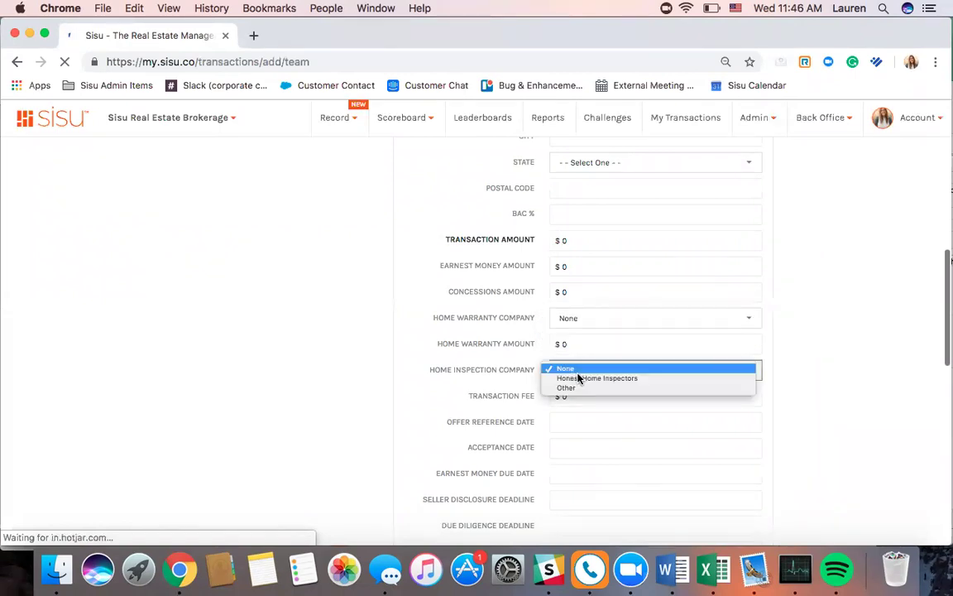
pyautogui.click(499, 372)
pyautogui.scroll(-3, 498, 375)
pyautogui.scroll(-3, 498, 375)
pyautogui.scroll(-3, 498, 375)
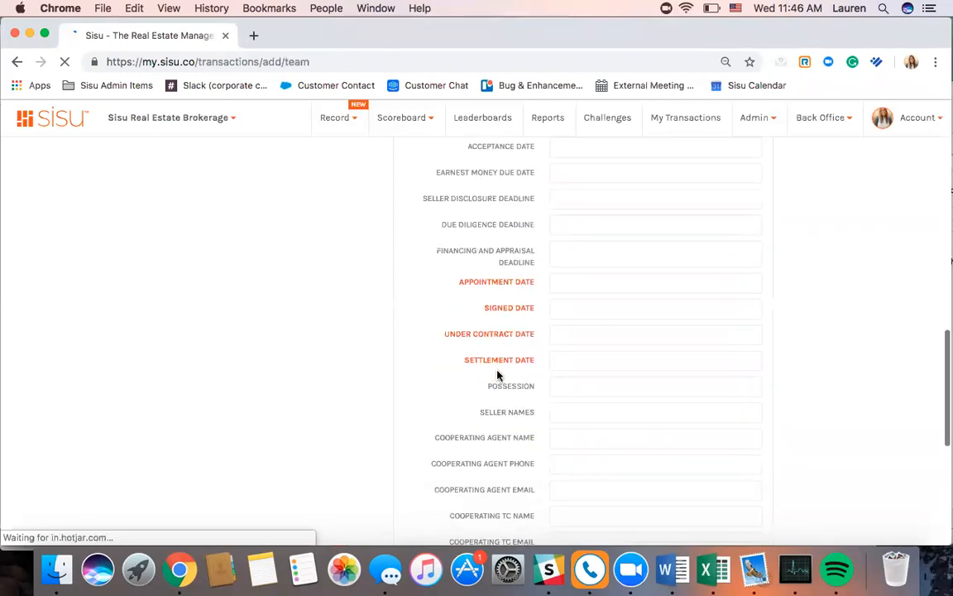
pyautogui.scroll(-5, 499, 375)
pyautogui.scroll(-2, 499, 375)
pyautogui.click(580, 349)
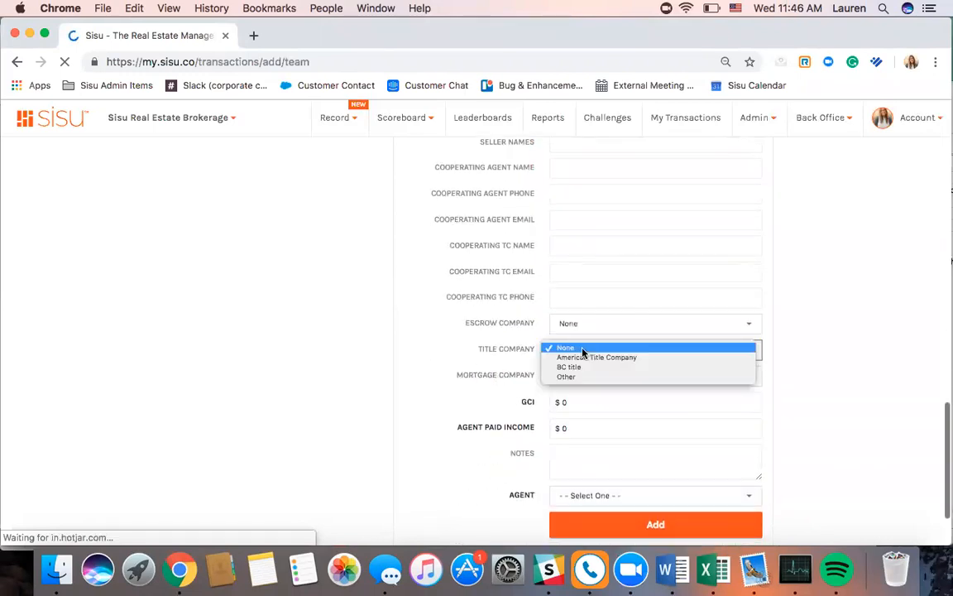